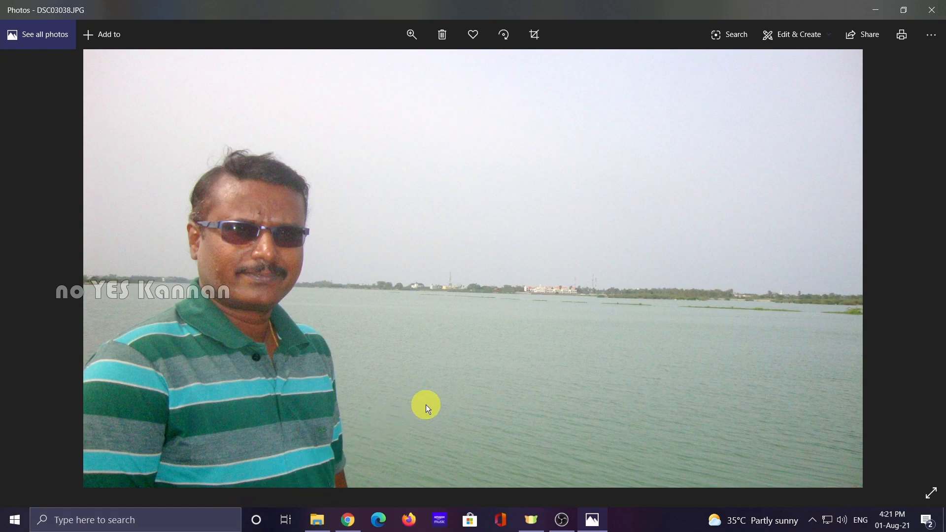
Find and launch Paint 3D, and start a new blank project from its welcome screen.
{"action": "left_click", "coordinate": [199, 521]}
{"action": "type", "text": "pain"}
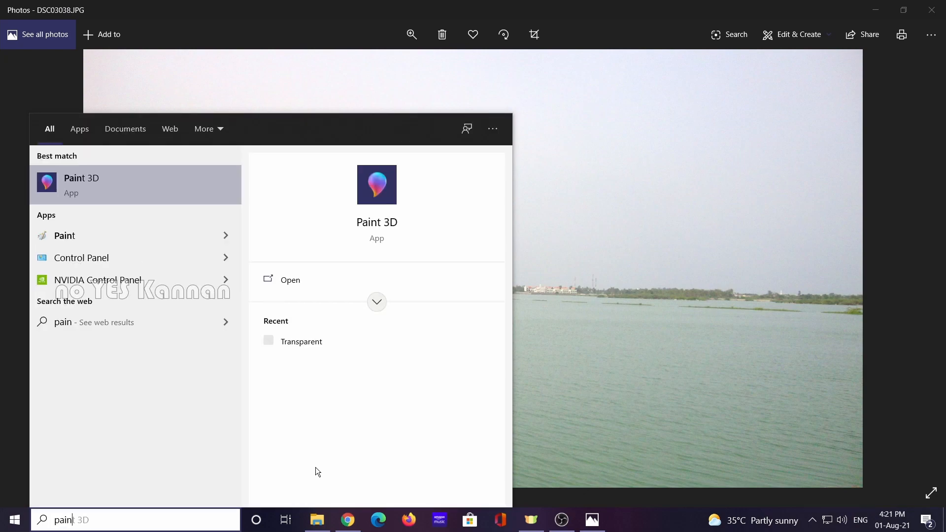
{"action": "left_click", "coordinate": [99, 184]}
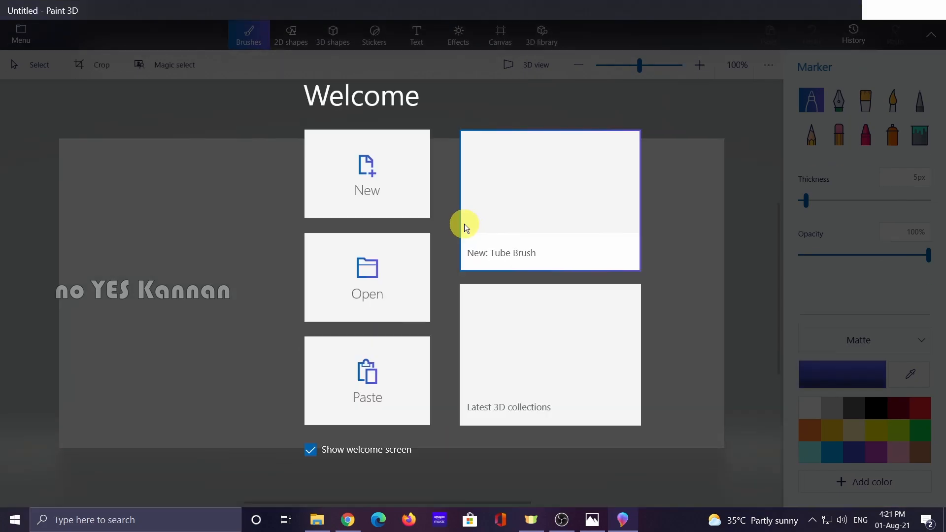
{"action": "left_click", "coordinate": [369, 177]}
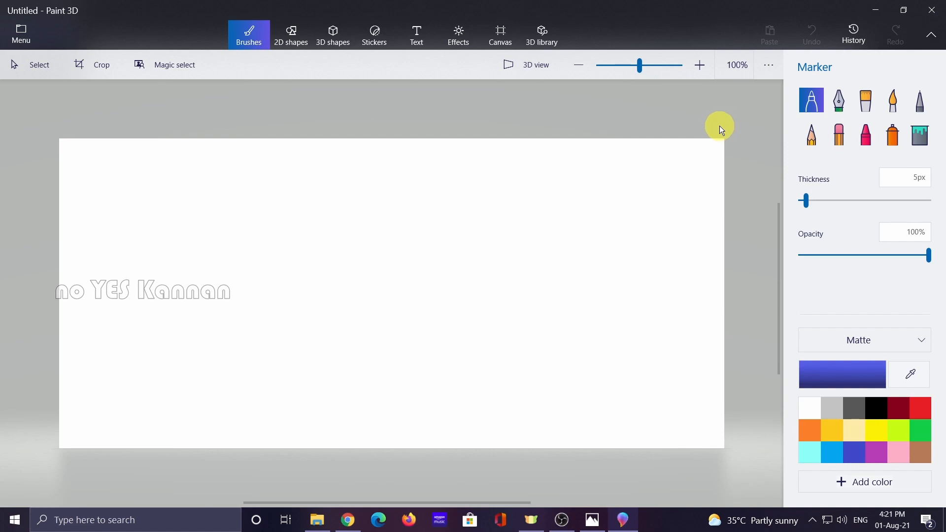
Copy the photo DSC03038 from the desktop, return to Paint 3D and paste it onto the blank canvas.
{"action": "left_click", "coordinate": [875, 9]}
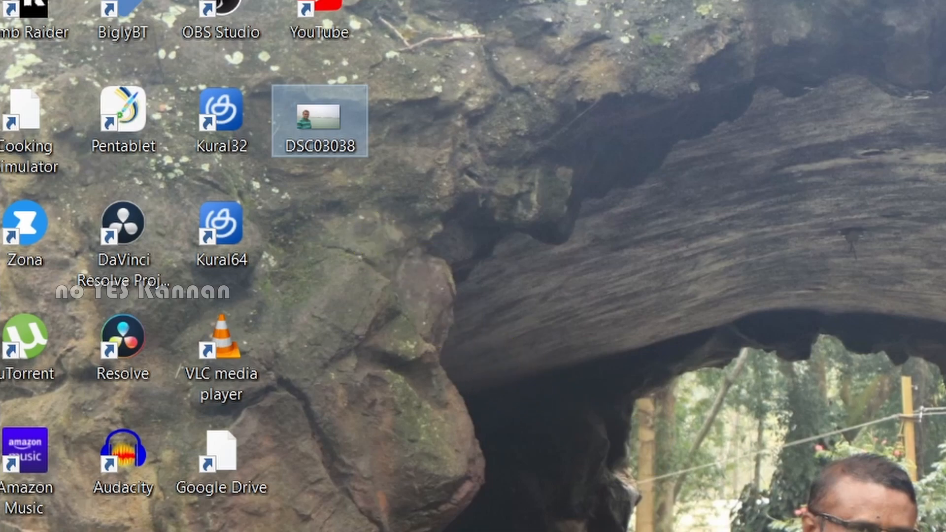
{"action": "key", "text": "Return"}
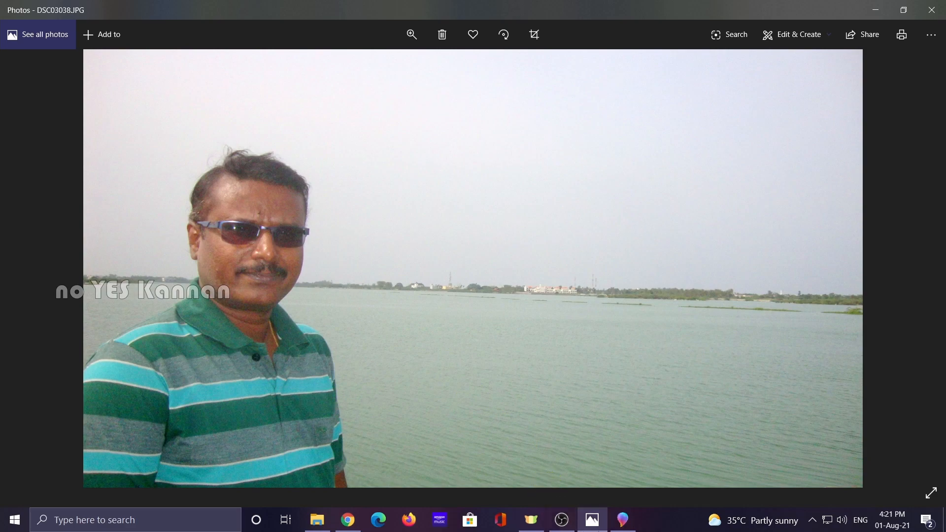
{"action": "left_click", "coordinate": [622, 520]}
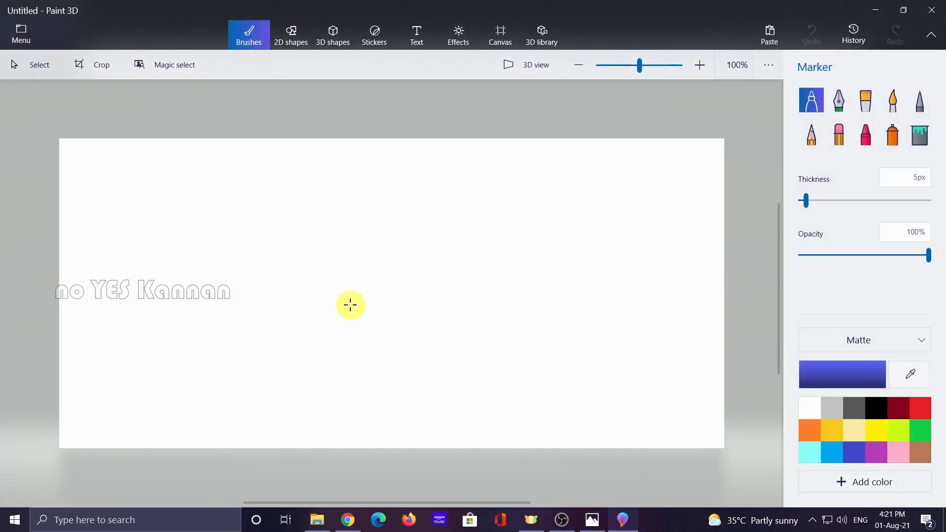
{"action": "key", "text": "ctrl+v"}
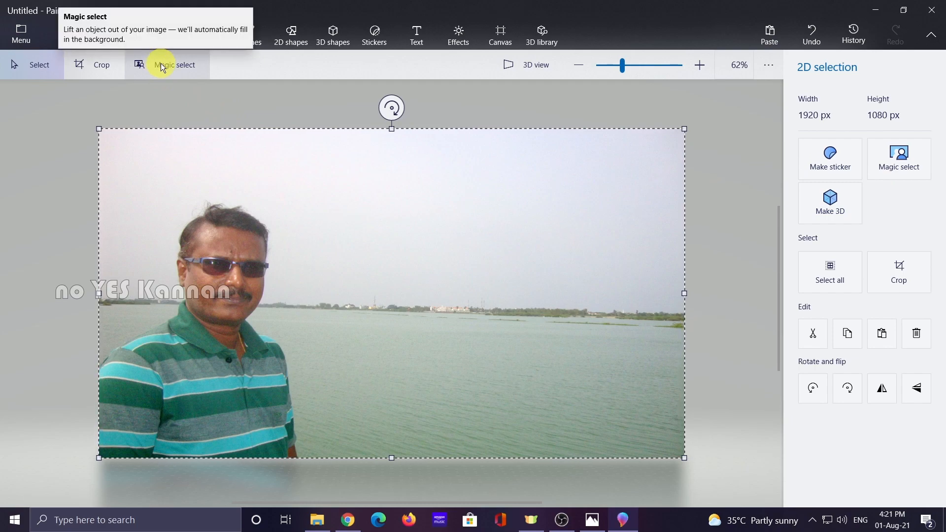
Run Magic select on the photo, narrowing the focus area to fit closely around the man.
{"action": "left_click", "coordinate": [909, 168]}
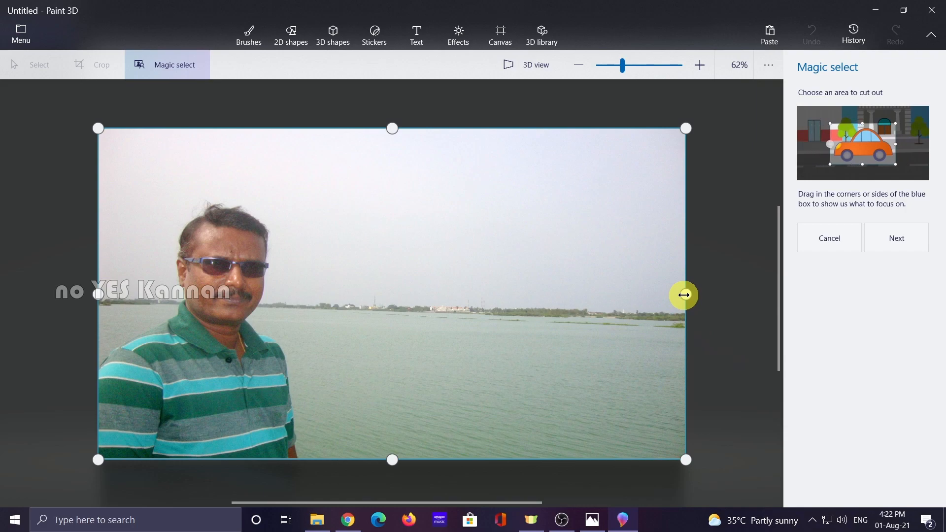
{"action": "left_click_drag", "start_coordinate": [684, 295], "coordinate": [301, 349]}
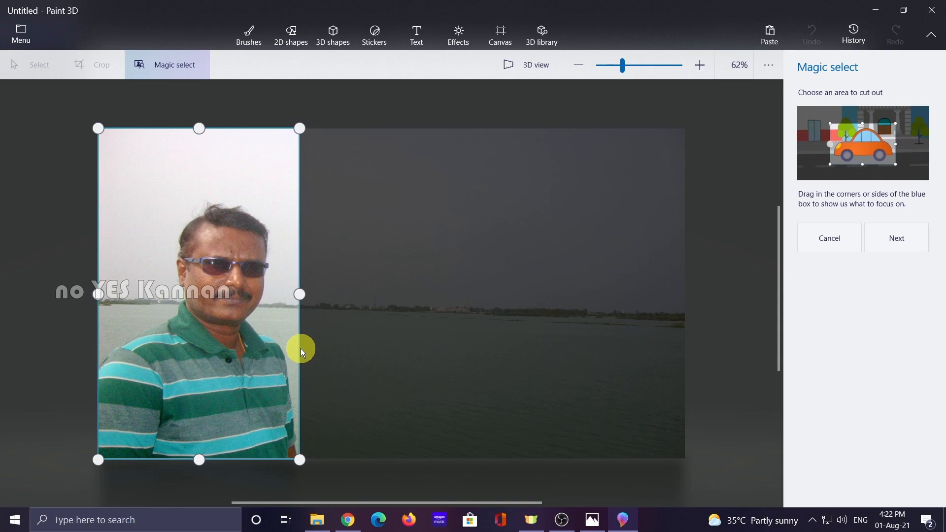
{"action": "left_click_drag", "start_coordinate": [199, 131], "coordinate": [202, 206]}
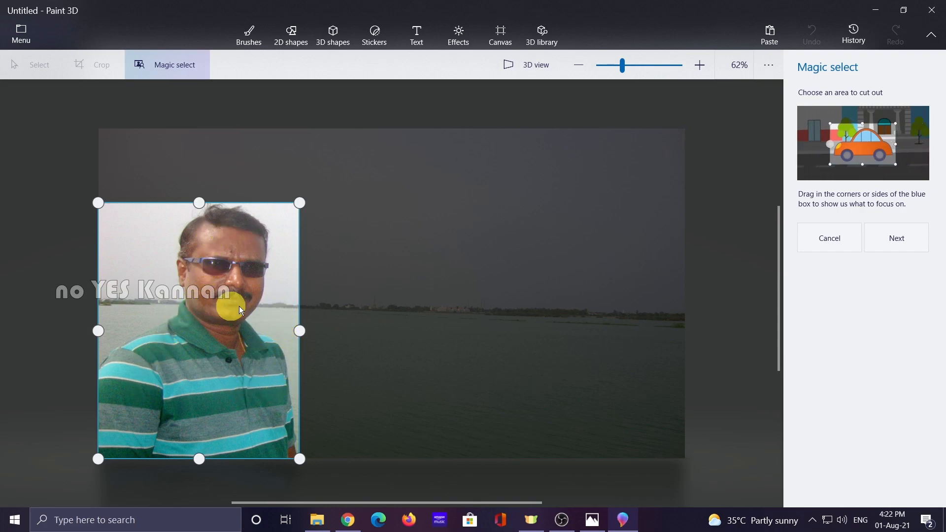
{"action": "left_click", "coordinate": [912, 241]}
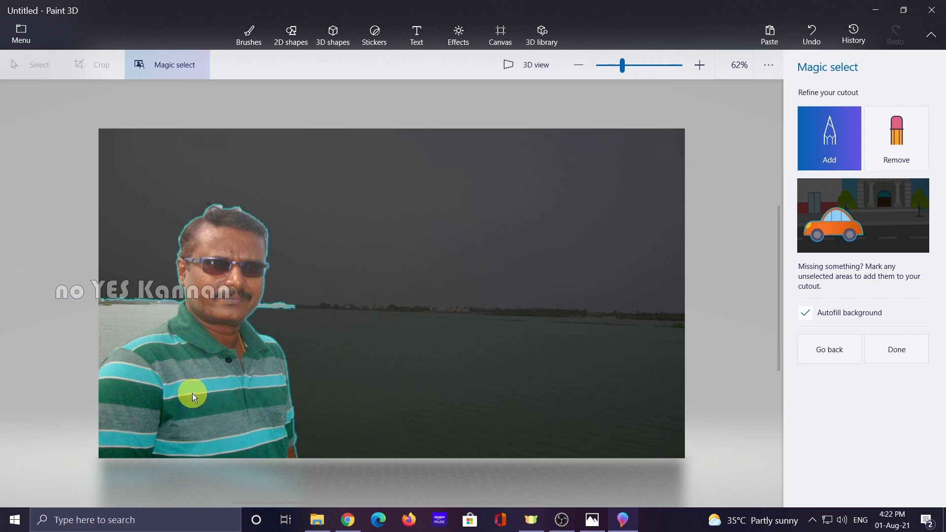
Remove the leftover lake and shoreline areas on both sides of the man from the cutout, and finish the cutout.
{"action": "scroll", "coordinate": [228, 389], "scroll_direction": "up", "scroll_amount": 4}
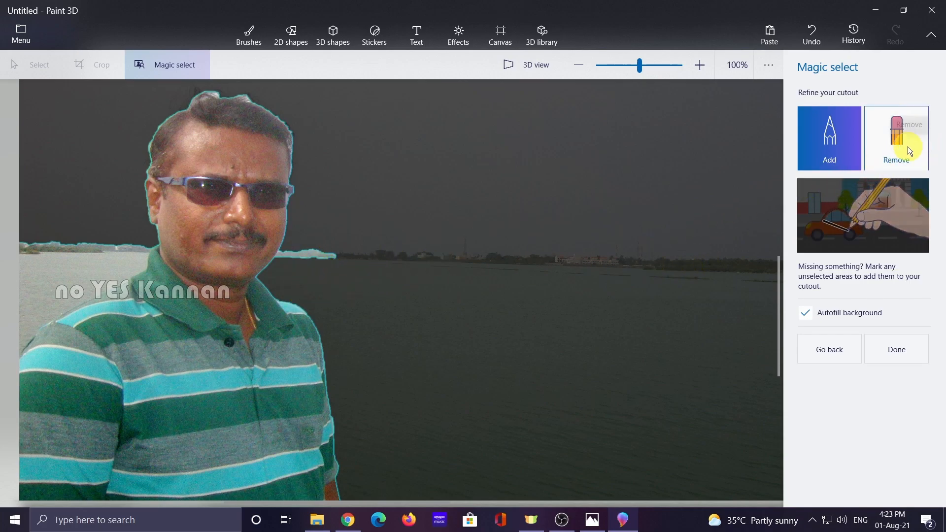
{"action": "left_click", "coordinate": [895, 147]}
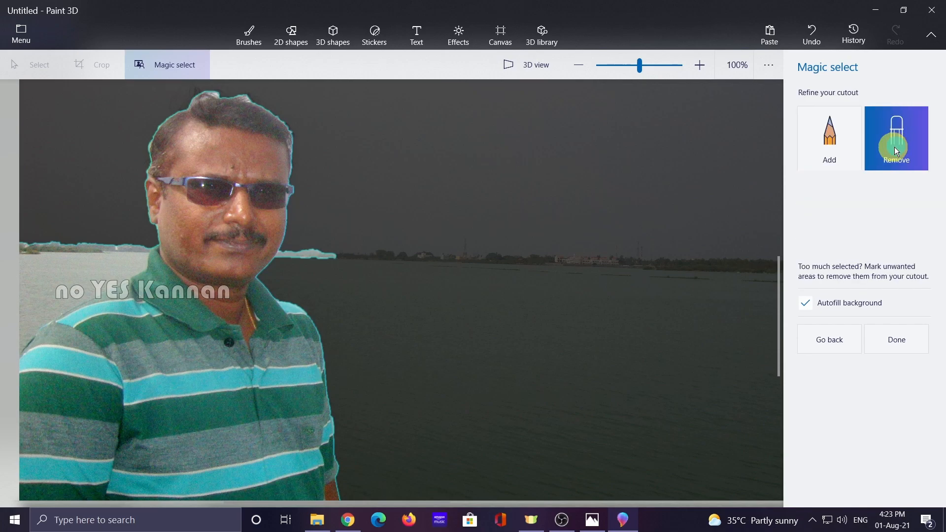
{"action": "mouse_move", "coordinate": [305, 253]}
{"action": "left_mouse_down"}
{"action": "mouse_move", "coordinate": [284, 255]}
{"action": "mouse_move", "coordinate": [338, 258]}
{"action": "left_mouse_up"}
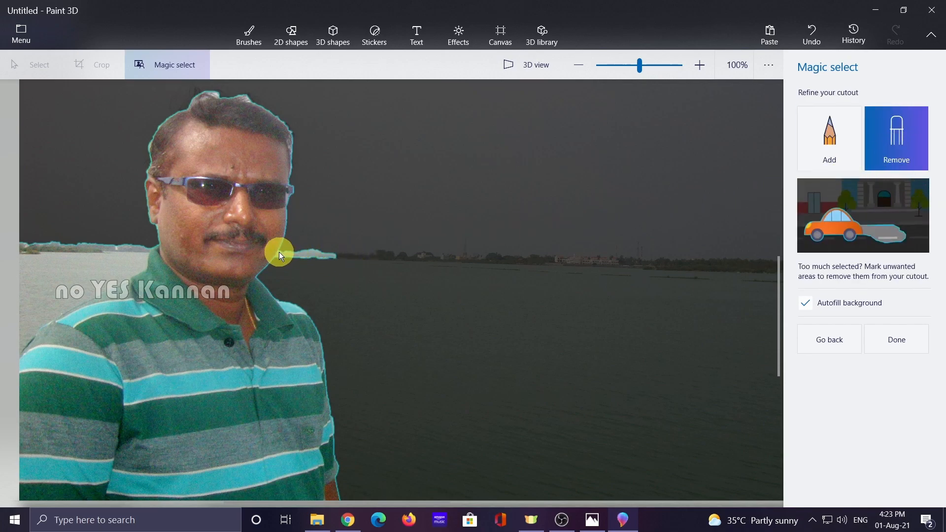
{"action": "left_click_drag", "start_coordinate": [279, 254], "coordinate": [336, 257]}
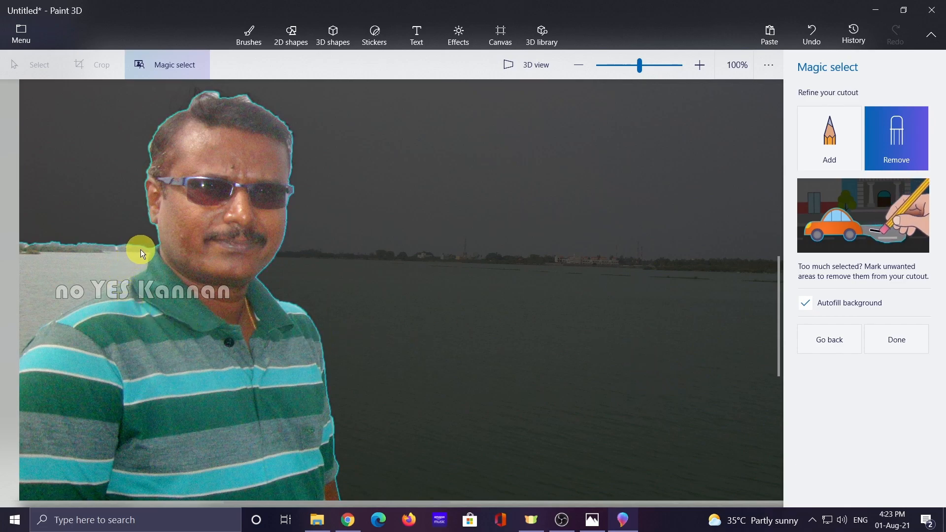
{"action": "mouse_move", "coordinate": [143, 255]}
{"action": "left_mouse_down"}
{"action": "mouse_move", "coordinate": [138, 271]}
{"action": "mouse_move", "coordinate": [52, 315]}
{"action": "mouse_move", "coordinate": [18, 347]}
{"action": "left_mouse_up"}
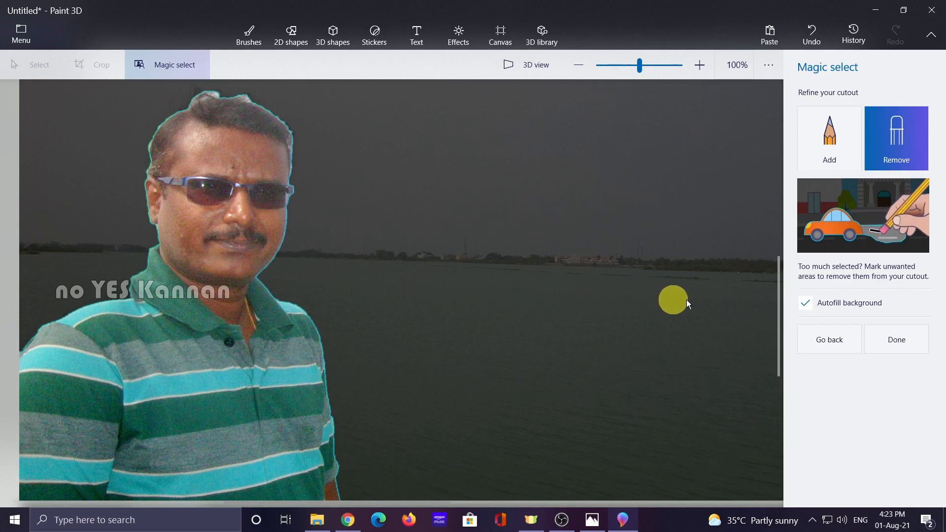
{"action": "left_click_drag", "start_coordinate": [780, 294], "coordinate": [777, 353]}
{"action": "left_click_drag", "start_coordinate": [782, 314], "coordinate": [788, 282]}
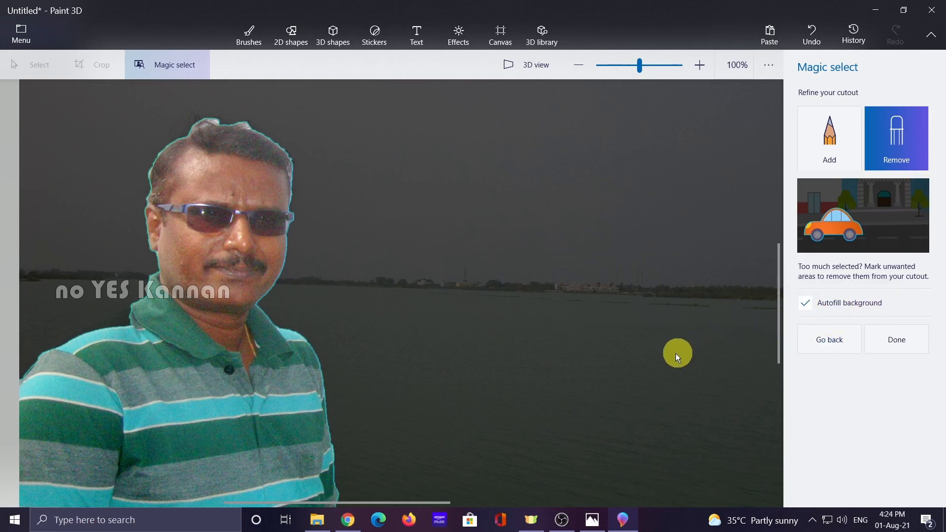
{"action": "left_click", "coordinate": [898, 343]}
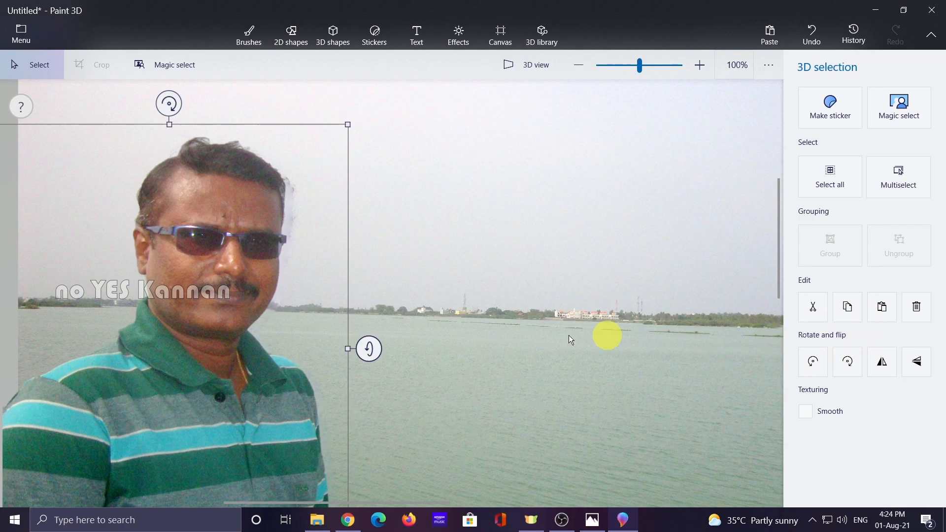
Move the cutout man across the photo and back to his original place, and copy the cutout.
{"action": "left_click_drag", "start_coordinate": [192, 292], "coordinate": [619, 282]}
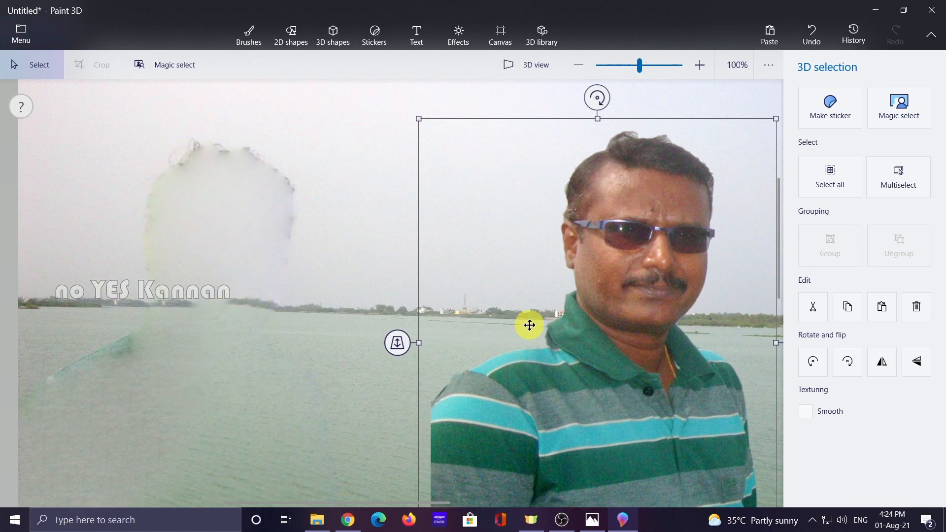
{"action": "left_click_drag", "start_coordinate": [653, 336], "coordinate": [237, 341]}
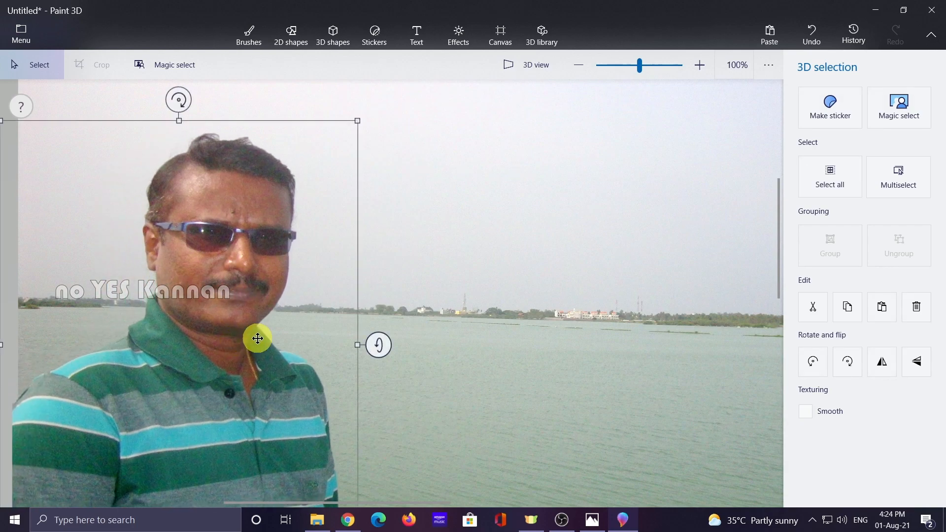
{"action": "key", "text": "ctrl+c"}
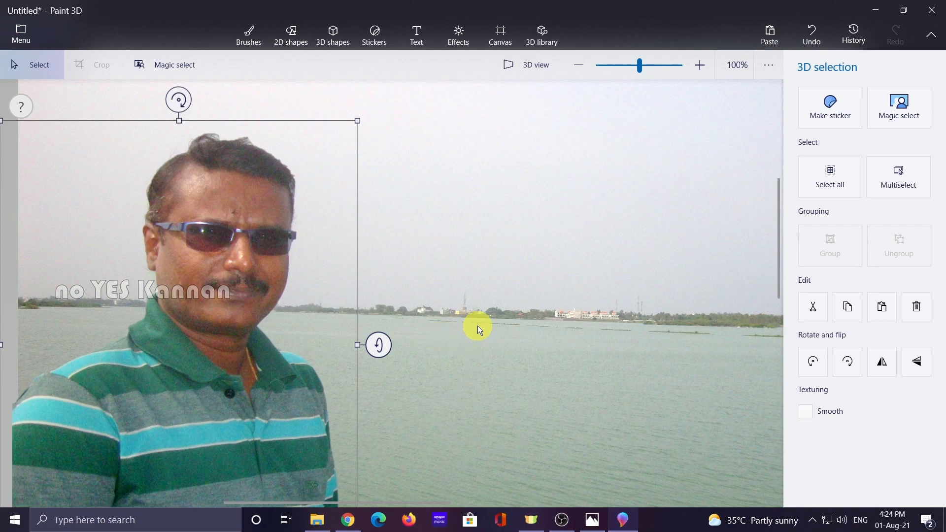
Start a new project without saving the current work, and paste the copied cutout onto the blank canvas.
{"action": "left_click", "coordinate": [25, 35]}
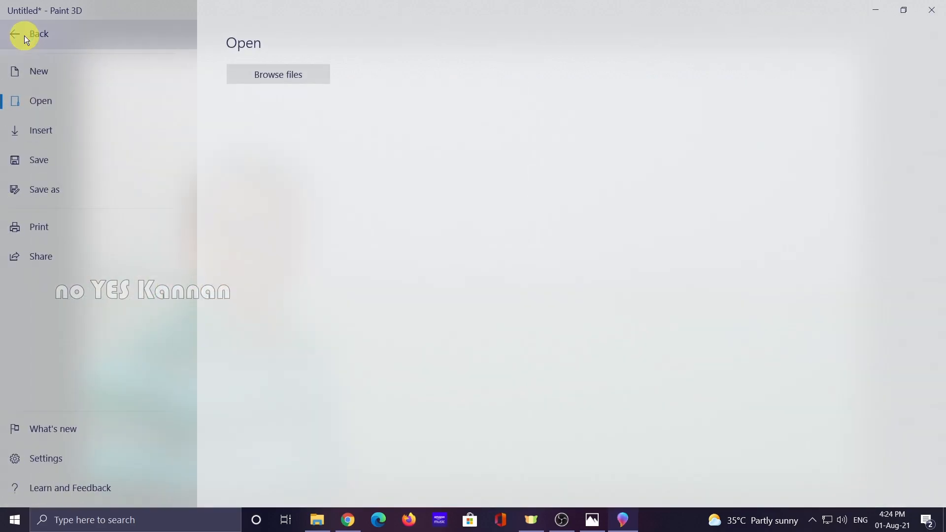
{"action": "left_click", "coordinate": [61, 78]}
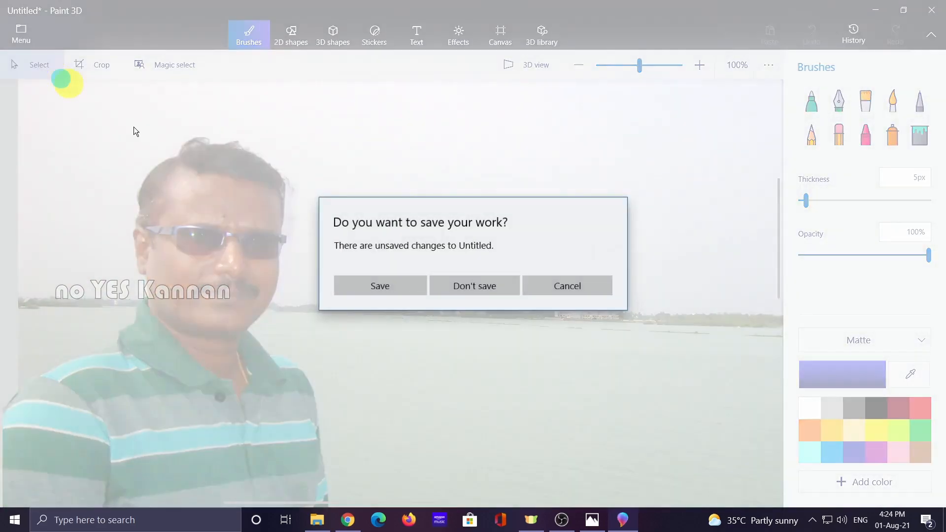
{"action": "left_click", "coordinate": [476, 289]}
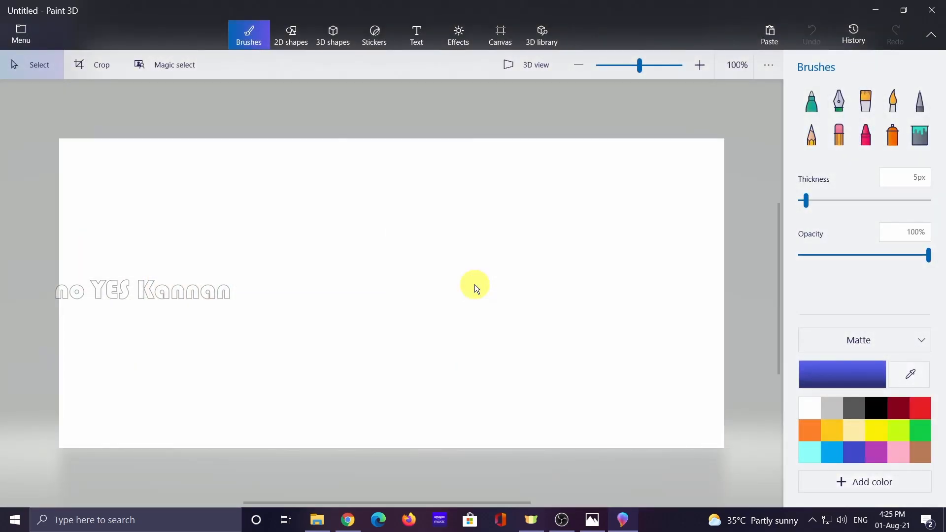
{"action": "key", "text": "ctrl+v"}
Scale down the pasted cutout and position it in the lower-left corner of the white canvas.
{"action": "left_click_drag", "start_coordinate": [84, 226], "coordinate": [268, 293]}
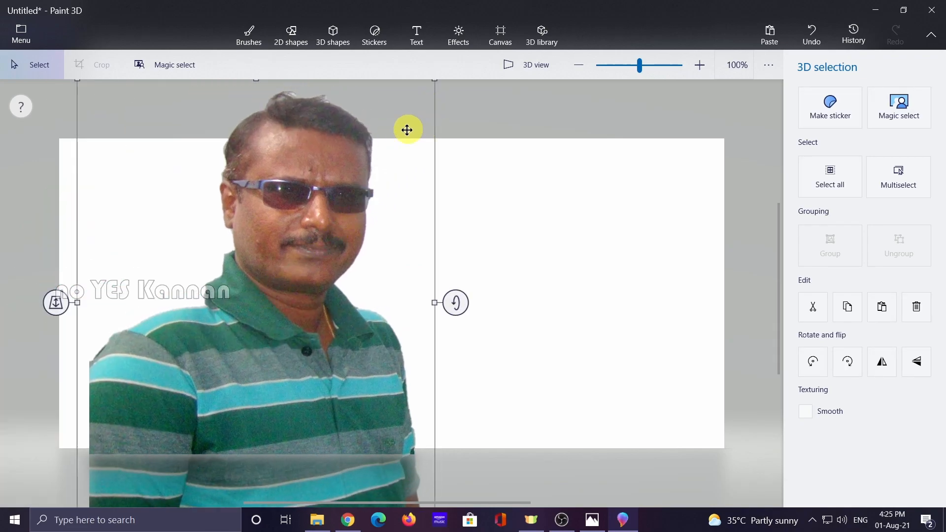
{"action": "left_click_drag", "start_coordinate": [392, 146], "coordinate": [375, 207]}
{"action": "left_click_drag", "start_coordinate": [418, 138], "coordinate": [188, 348]}
{"action": "left_click_drag", "start_coordinate": [163, 427], "coordinate": [150, 302]}
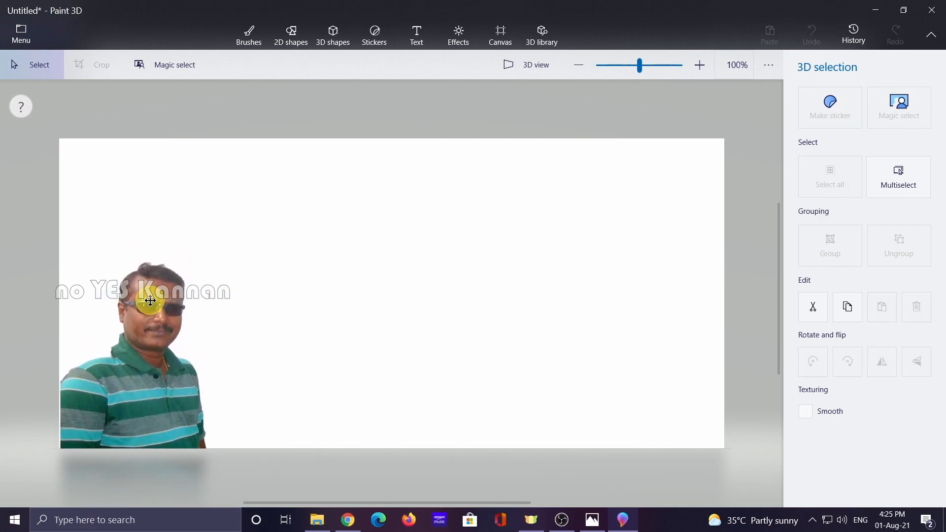
{"action": "left_click_drag", "start_coordinate": [218, 251], "coordinate": [250, 218]}
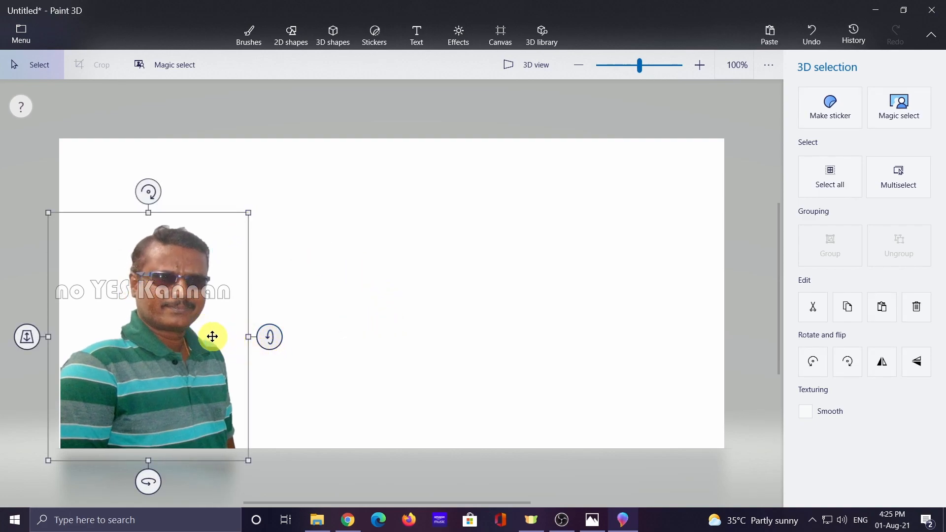
{"action": "left_click_drag", "start_coordinate": [177, 322], "coordinate": [176, 322]}
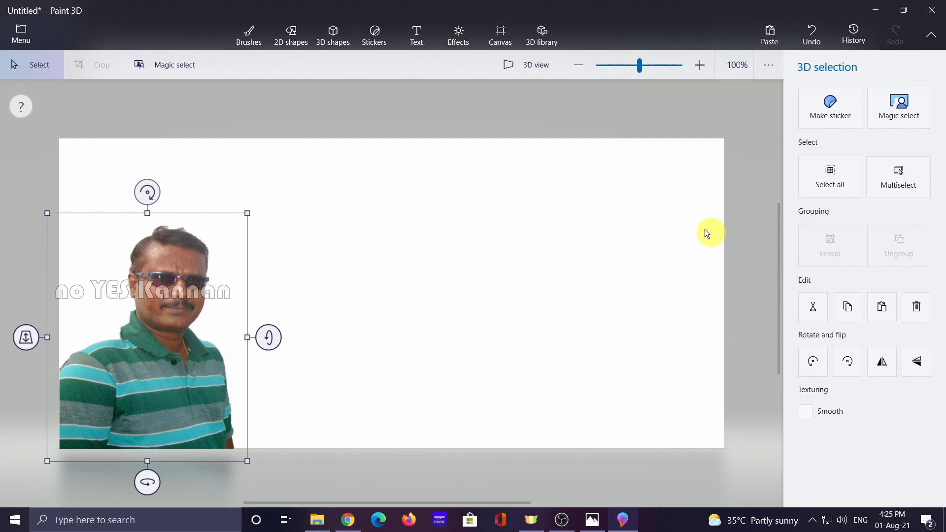
Start saving a copy of the project in the Image format.
{"action": "left_click", "coordinate": [29, 38]}
{"action": "left_click", "coordinate": [62, 167]}
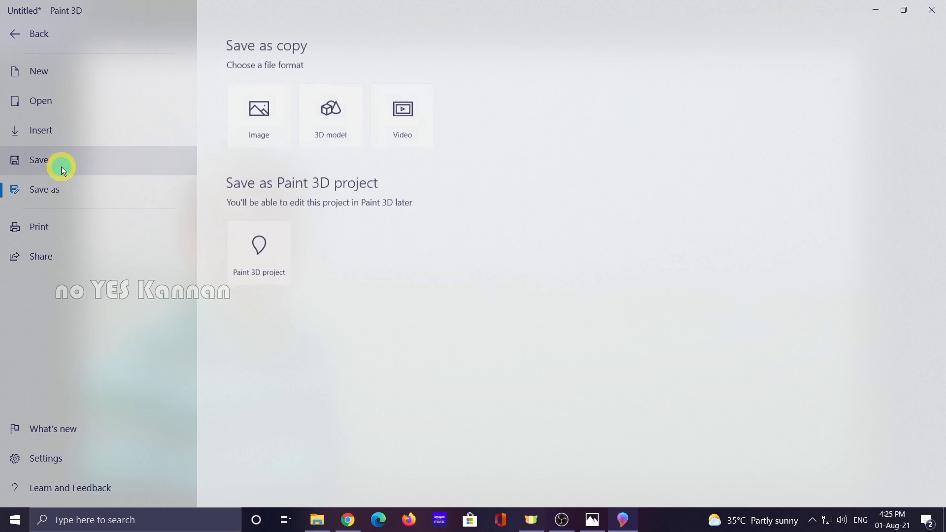
{"action": "left_click", "coordinate": [274, 123]}
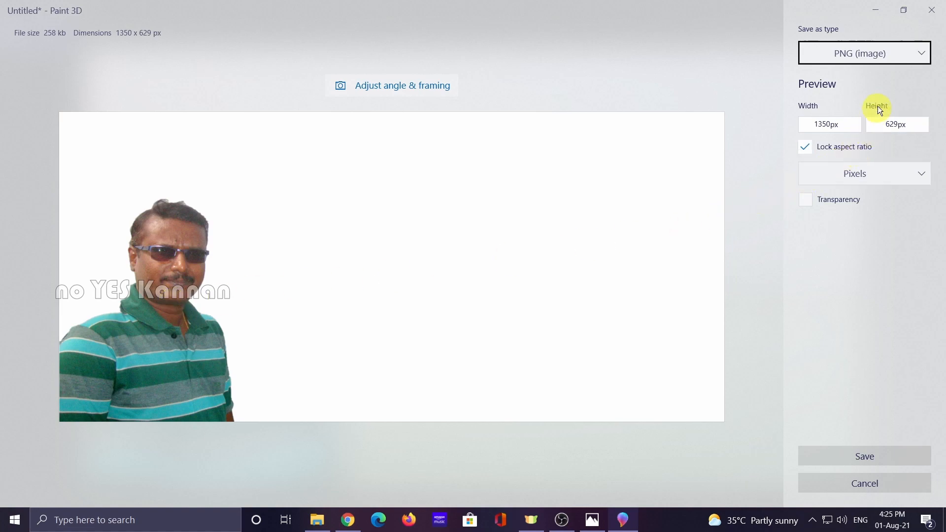
Try JPEG as the file type, switch back to PNG (image), and enable transparency for the saved image.
{"action": "left_click", "coordinate": [912, 55]}
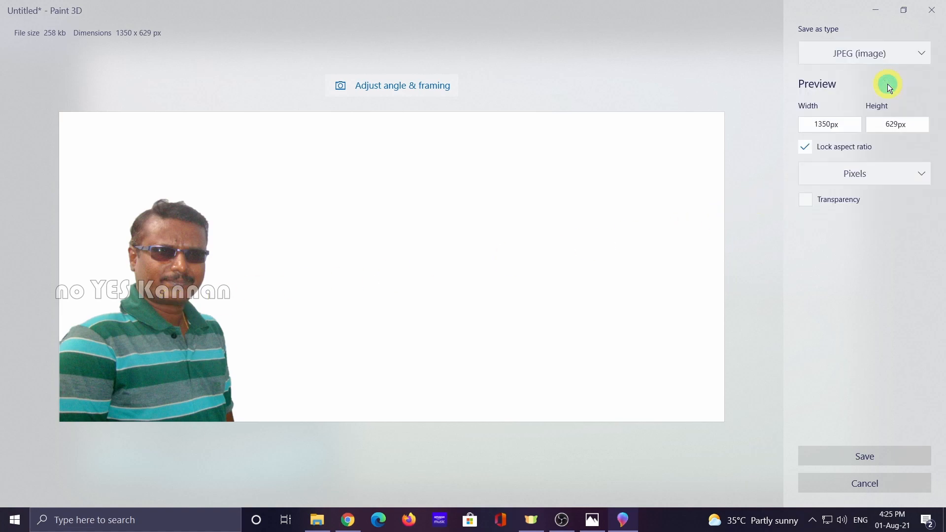
{"action": "left_click", "coordinate": [891, 89]}
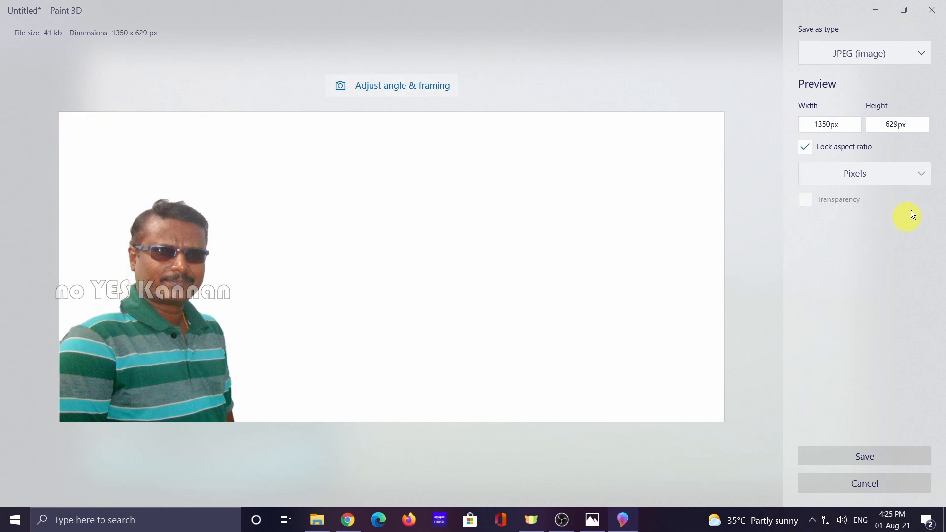
{"action": "left_click", "coordinate": [916, 52]}
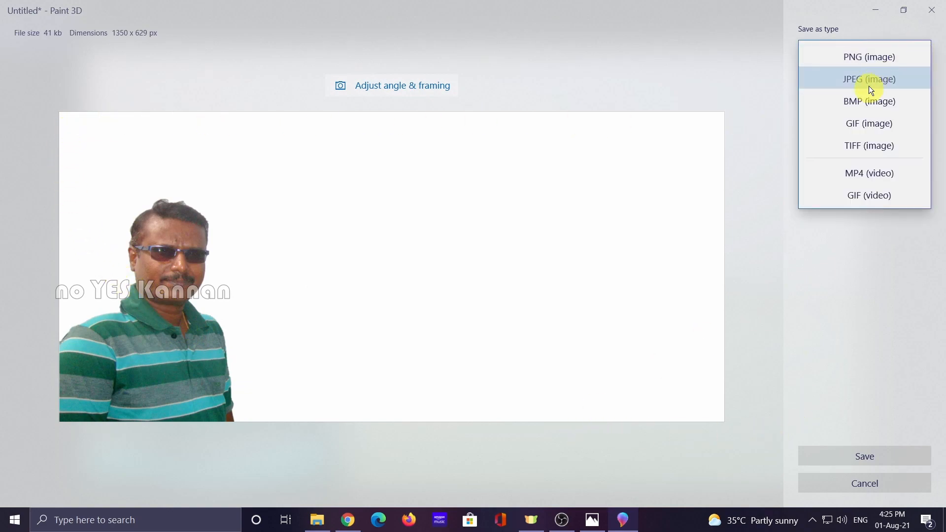
{"action": "left_click", "coordinate": [874, 59]}
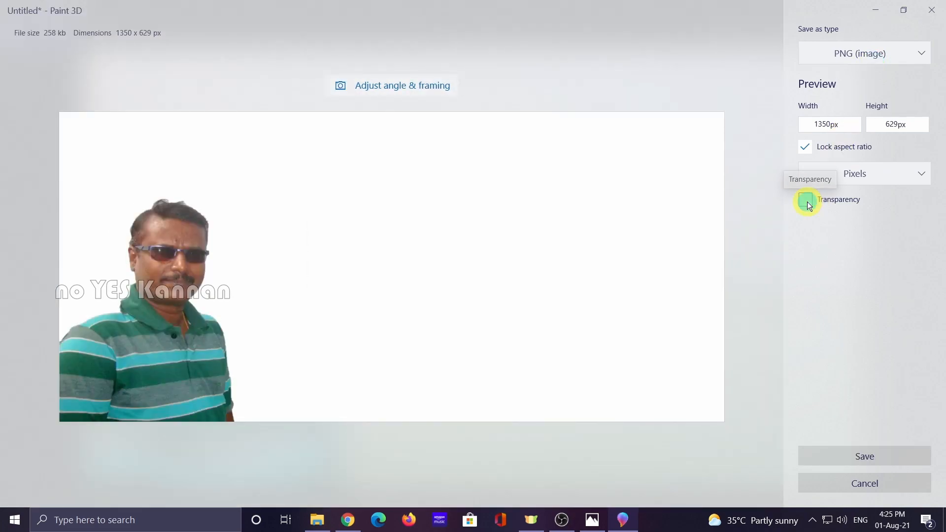
{"action": "left_click", "coordinate": [806, 200]}
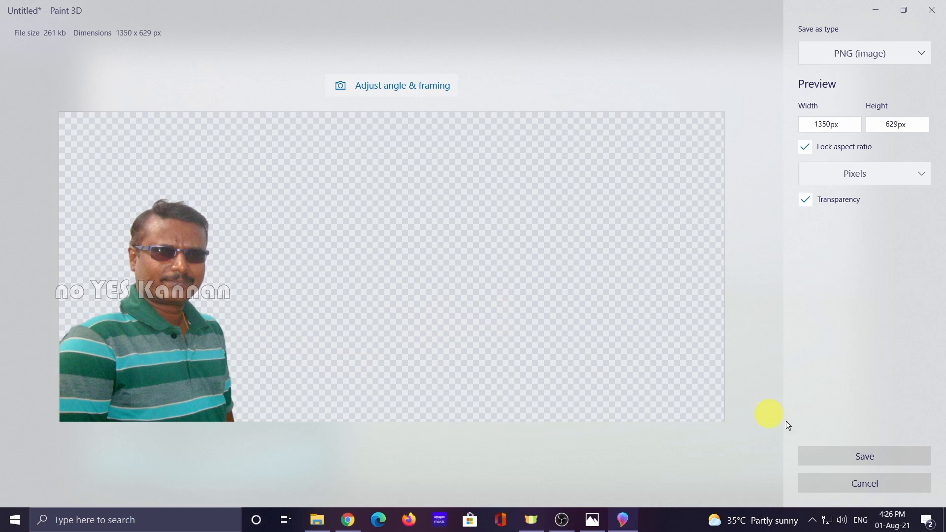
Save the transparent PNG to the desktop under the file name Transparent1 and decline the request to rate the app.
{"action": "left_click", "coordinate": [895, 454]}
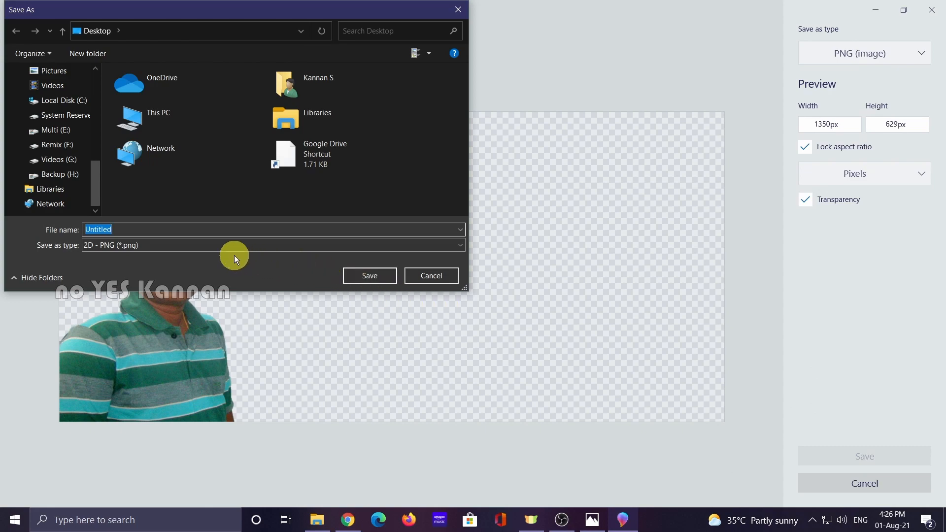
{"action": "type", "text": "Transparent1"}
{"action": "left_click", "coordinate": [385, 277]}
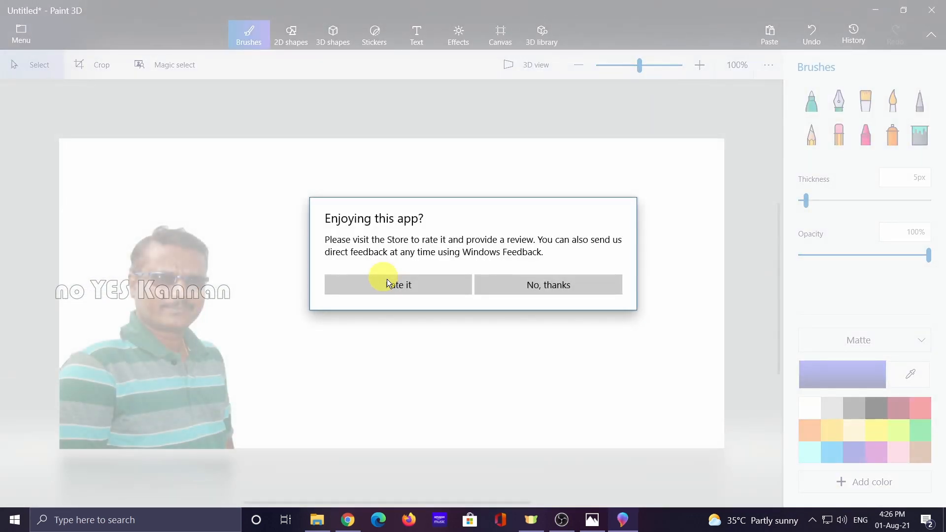
{"action": "left_click", "coordinate": [541, 289]}
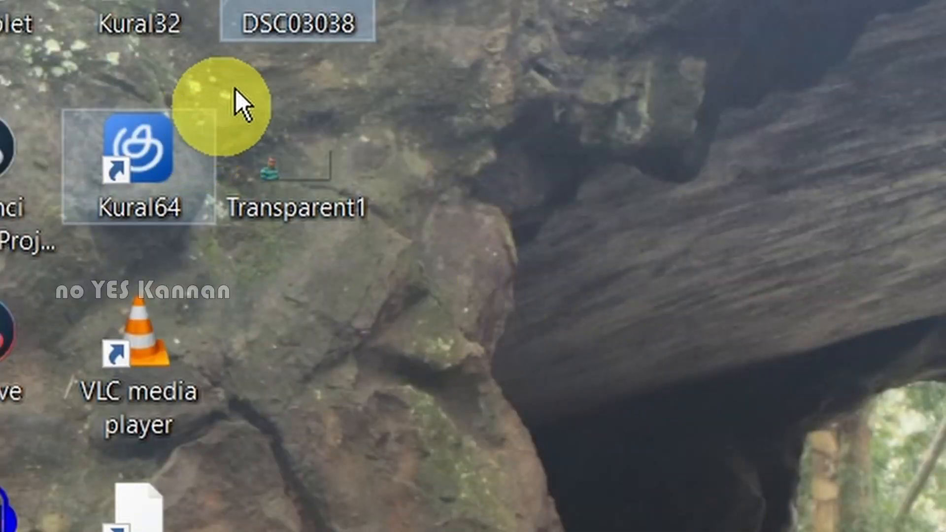
Open the saved Transparent1 image from the desktop to check its transparent background, close the viewer, and select the file on the desktop.
{"action": "left_click", "coordinate": [329, 196]}
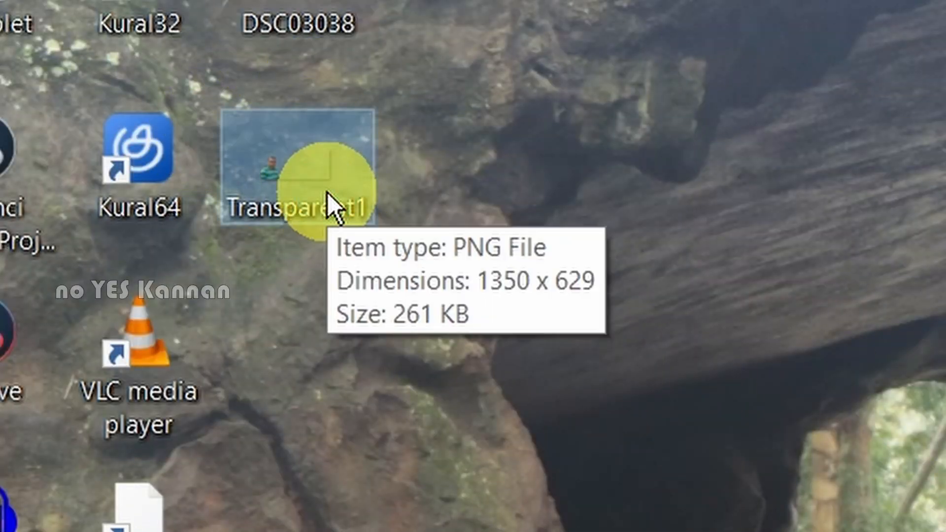
{"action": "left_click", "coordinate": [881, 110]}
{"action": "double_click", "coordinate": [359, 228]}
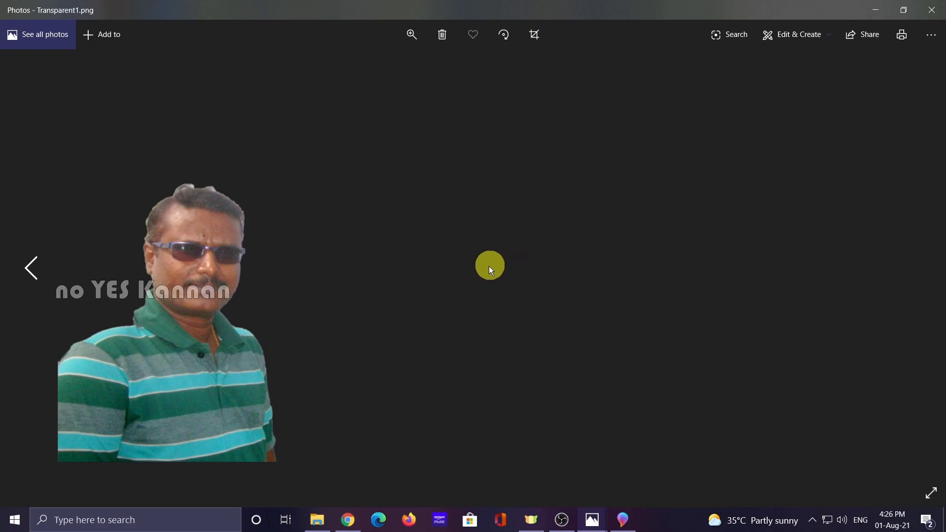
{"action": "left_click", "coordinate": [939, 11]}
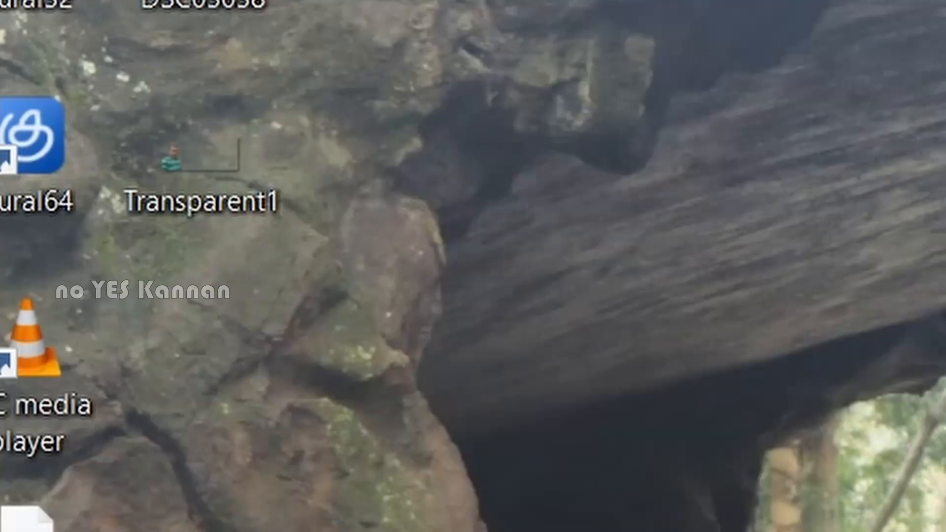
{"action": "left_click", "coordinate": [64, 97]}
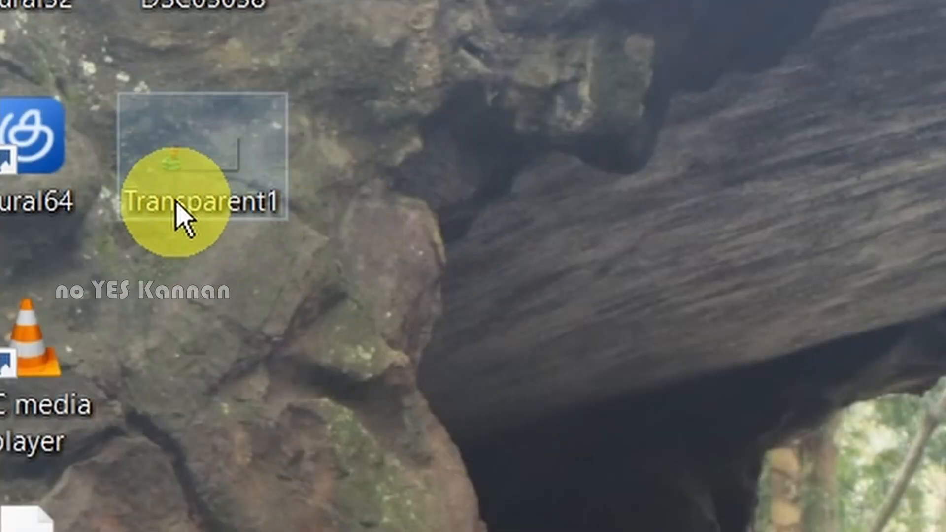
{"action": "left_click", "coordinate": [211, 194]}
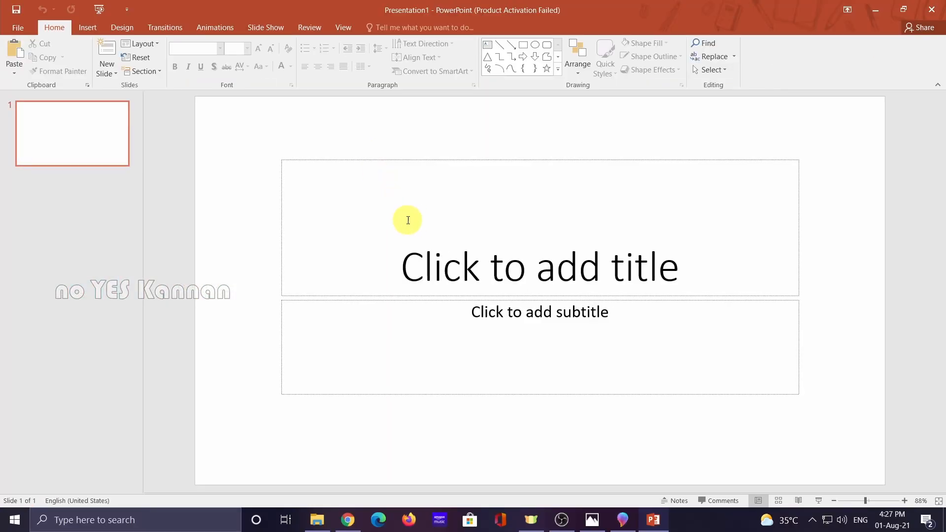
Switch to PowerPoint and change the layout of the first slide to Blank.
{"action": "right_click", "coordinate": [52, 132]}
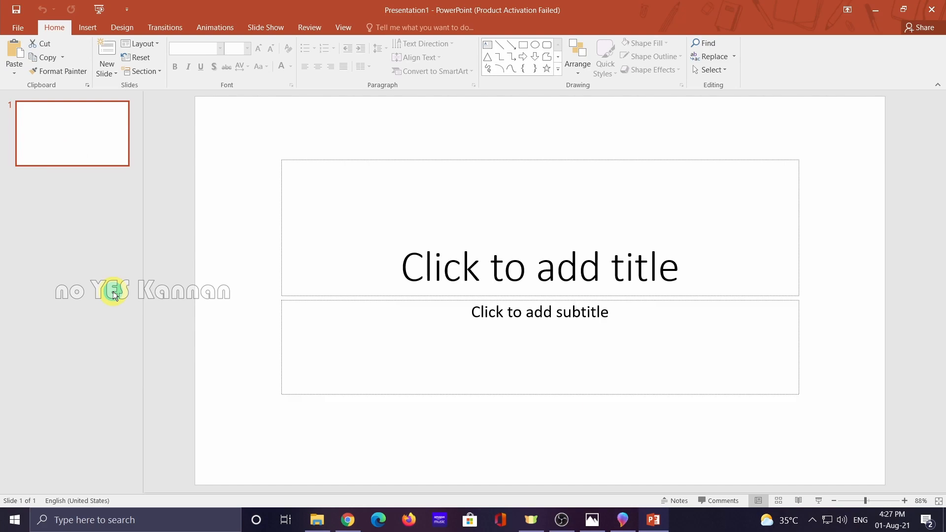
{"action": "left_click", "coordinate": [616, 382]}
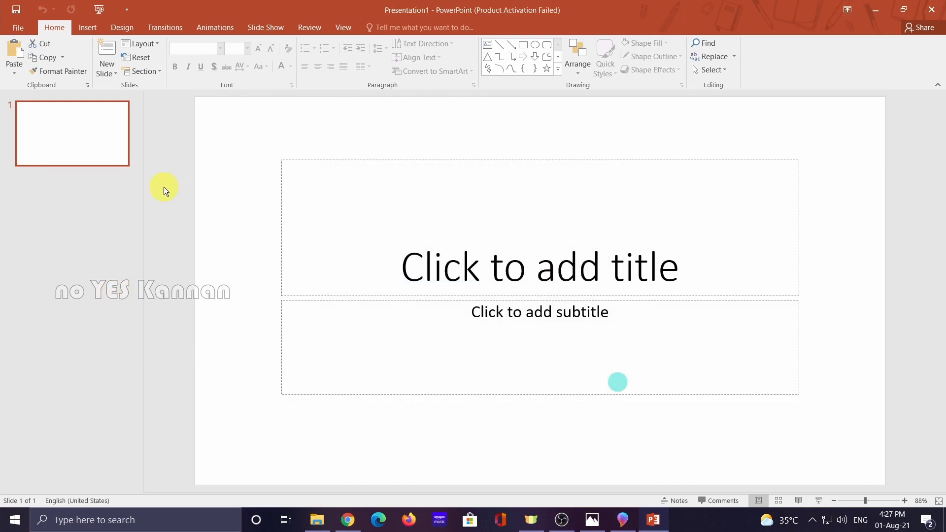
{"action": "right_click", "coordinate": [69, 142]}
{"action": "mouse_move", "coordinate": [117, 298]}
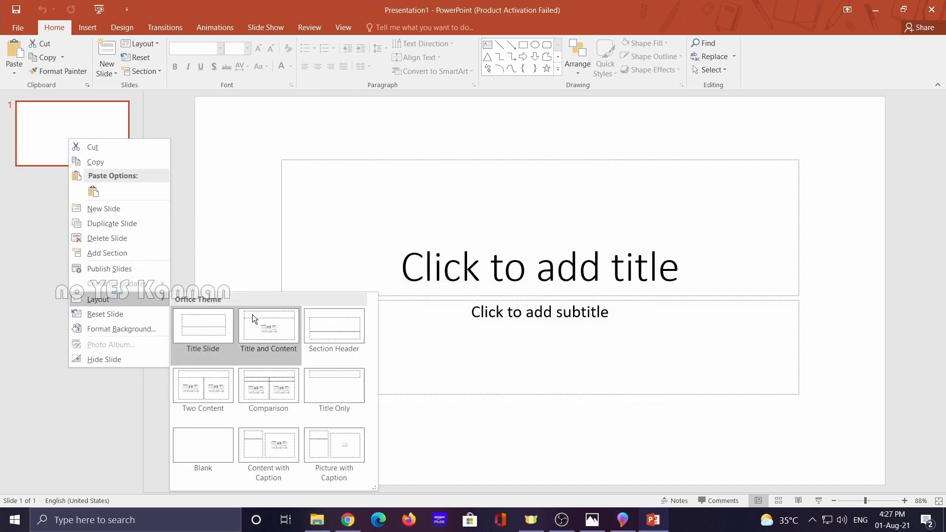
{"action": "left_click", "coordinate": [203, 439]}
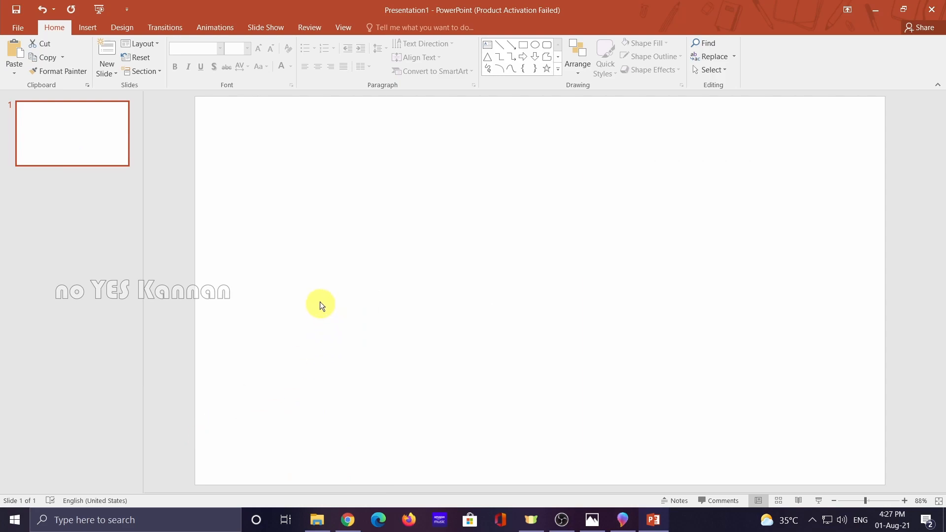